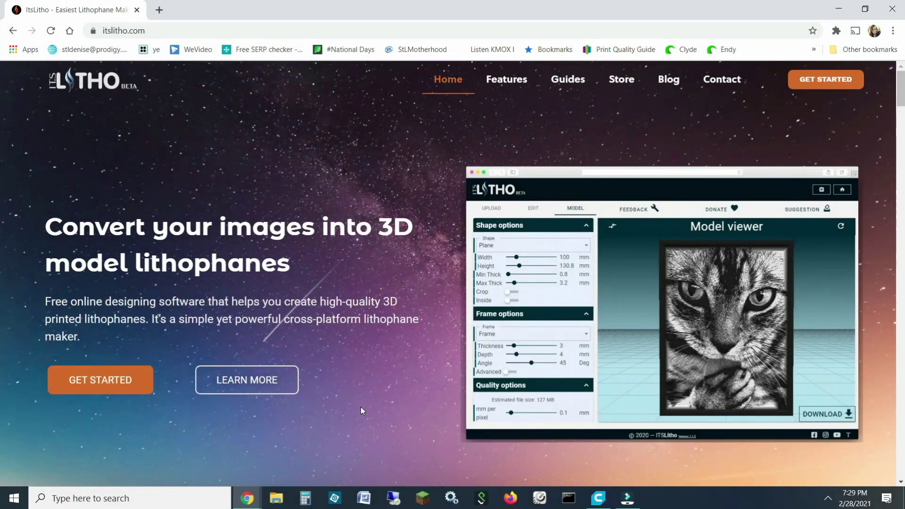
Start the online lithophane maker and upload the photo myboys1000.jpg
{"action": "left_click", "coordinate": [96, 383]}
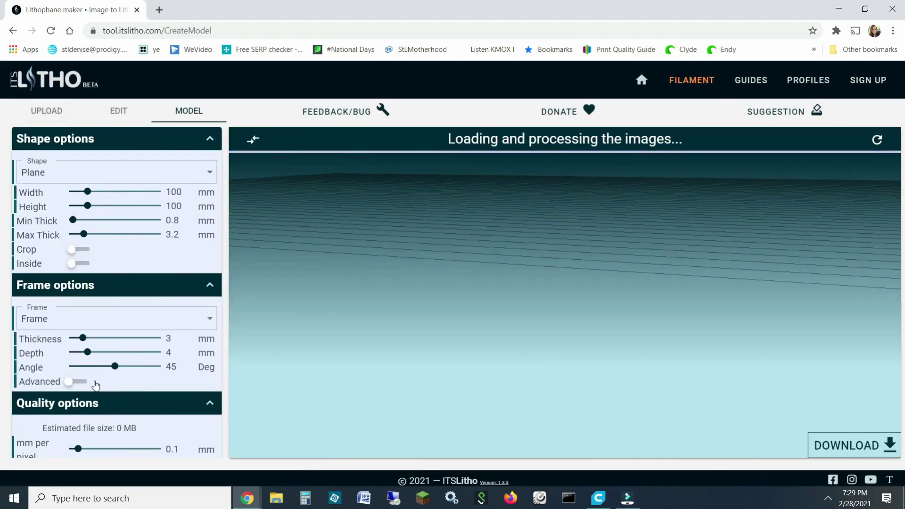
{"action": "left_click", "coordinate": [49, 110]}
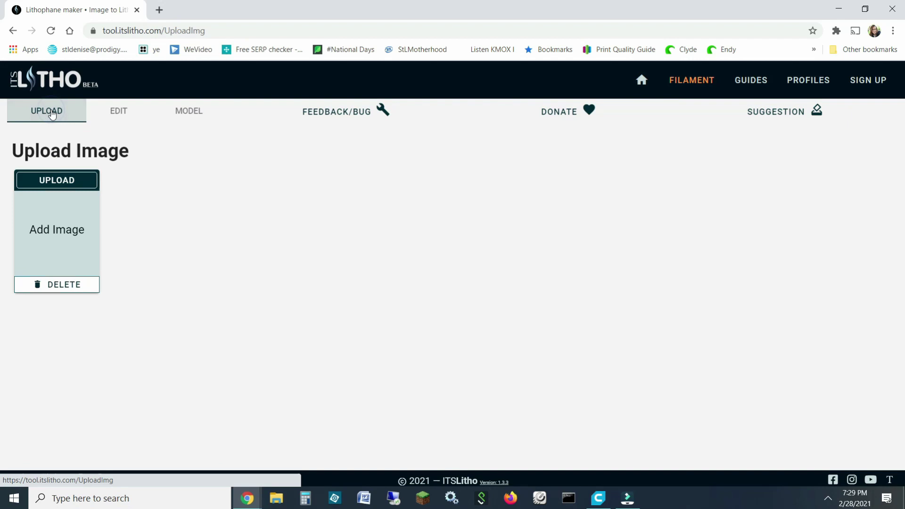
{"action": "left_click", "coordinate": [64, 182]}
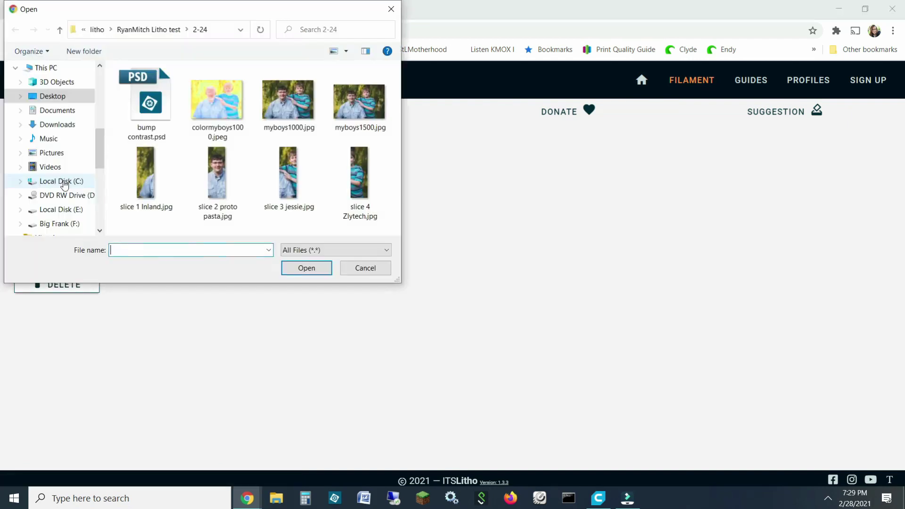
{"action": "left_click", "coordinate": [289, 113]}
{"action": "left_click", "coordinate": [305, 267]}
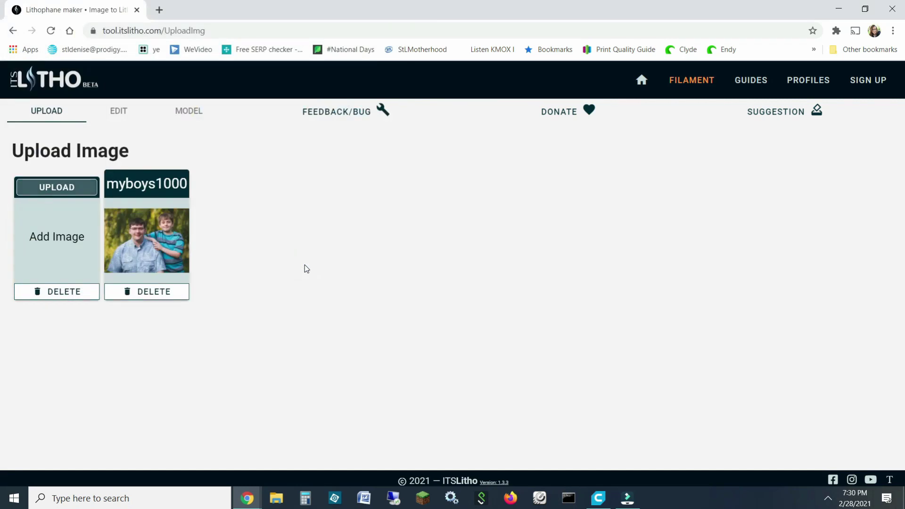
Set the contrast of the uploaded photo to 0.2 in the image editing settings
{"action": "left_click", "coordinate": [118, 112]}
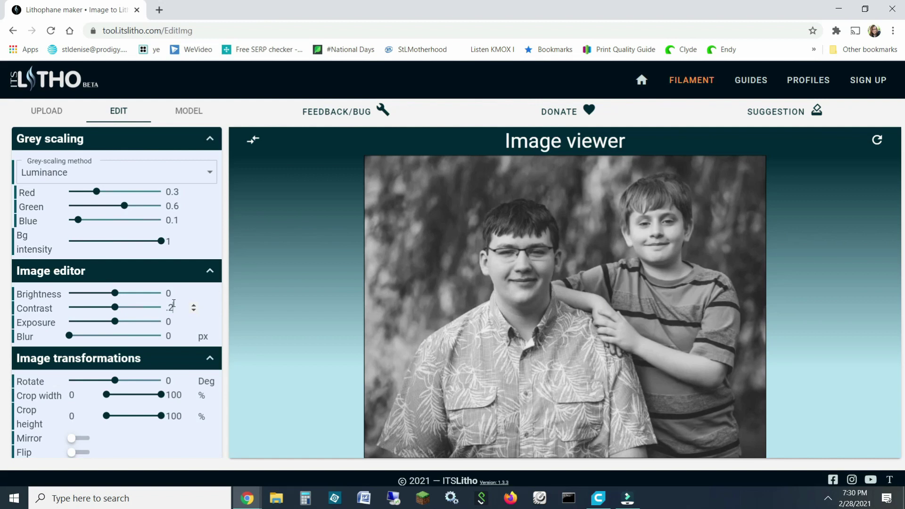
{"action": "left_click", "coordinate": [174, 303]}
{"action": "type", "text": ".2"}
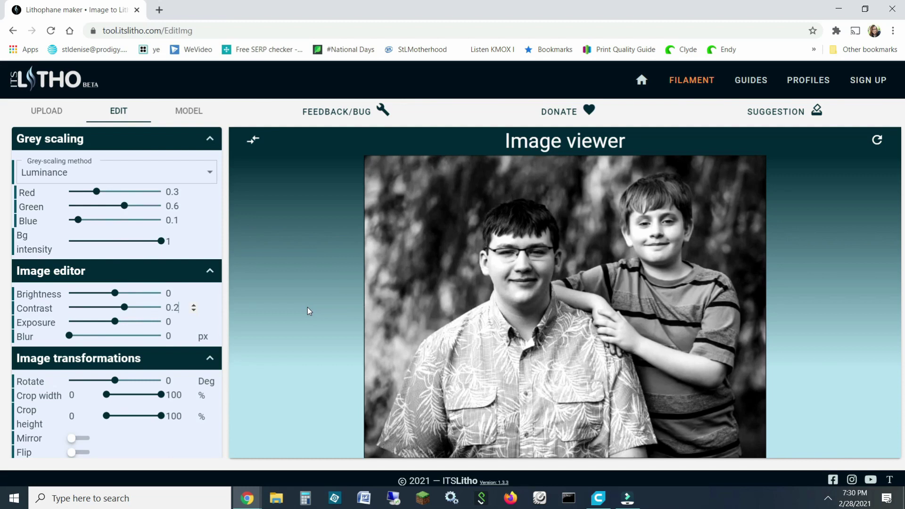
Try cropping the photo's width from 60% and restore the full width
{"action": "left_click_drag", "start_coordinate": [106, 395], "coordinate": [142, 398]}
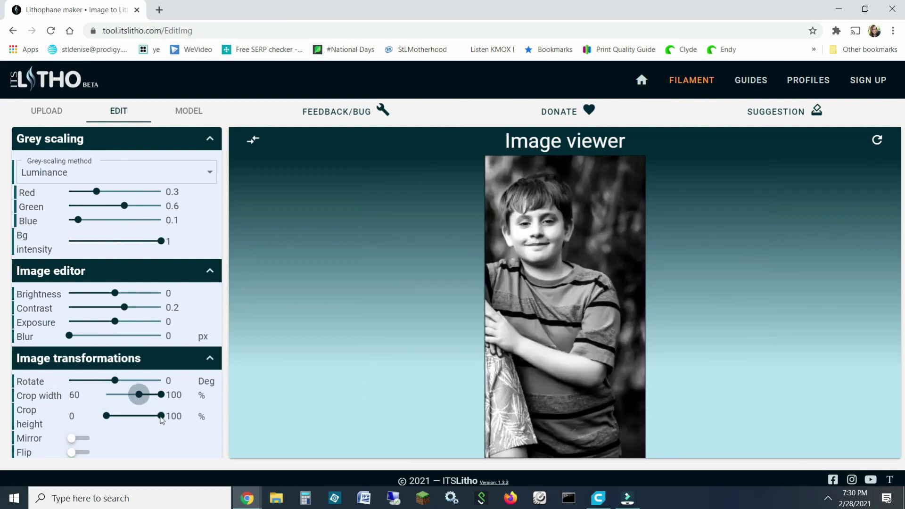
{"action": "key", "text": "Home"}
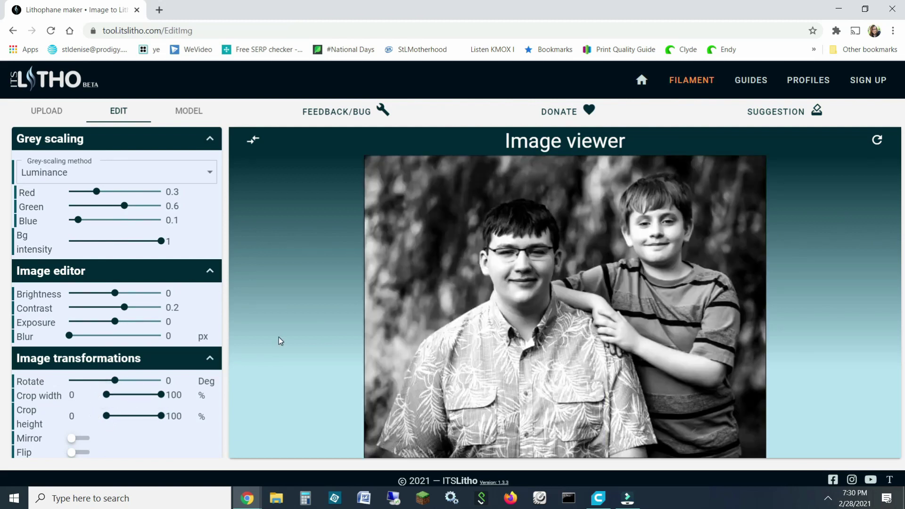
Open the 3D model of the photo, preview it as a Circle, return the shape to Plane and inspect it from the side
{"action": "left_click", "coordinate": [184, 118]}
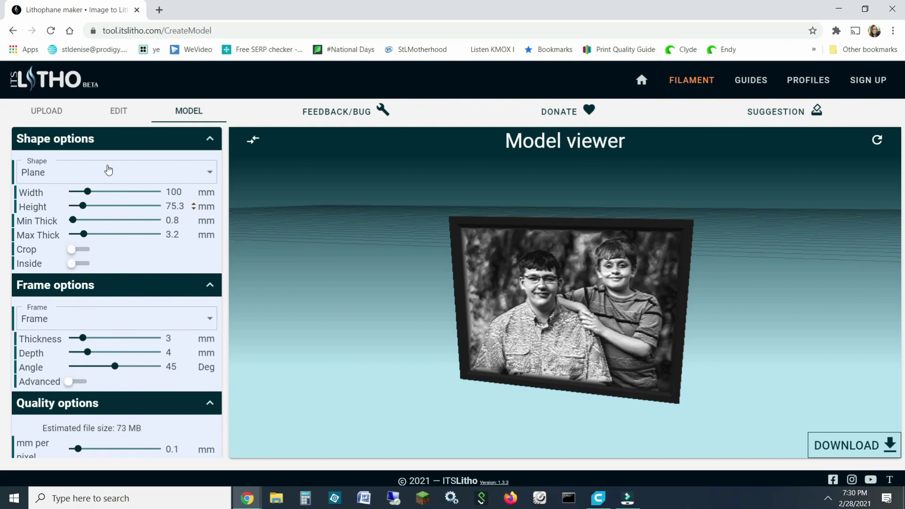
{"action": "left_click", "coordinate": [77, 173]}
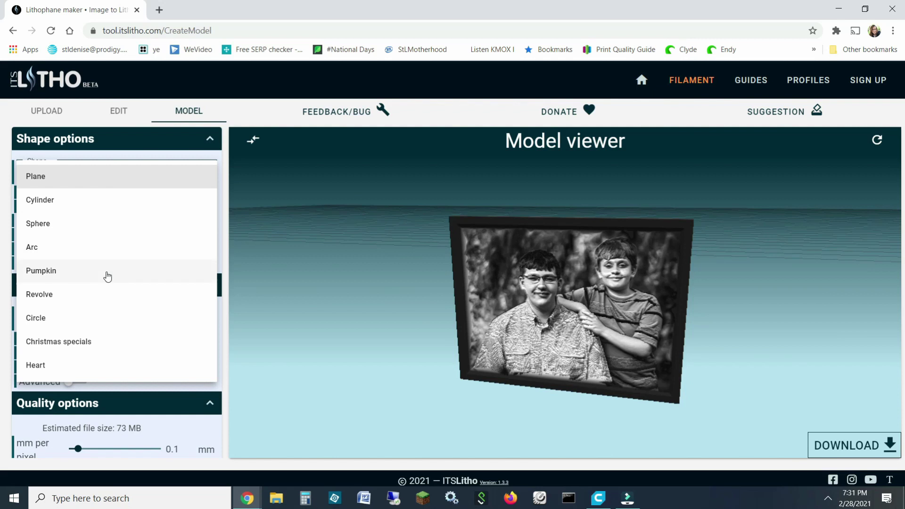
{"action": "left_click", "coordinate": [67, 321]}
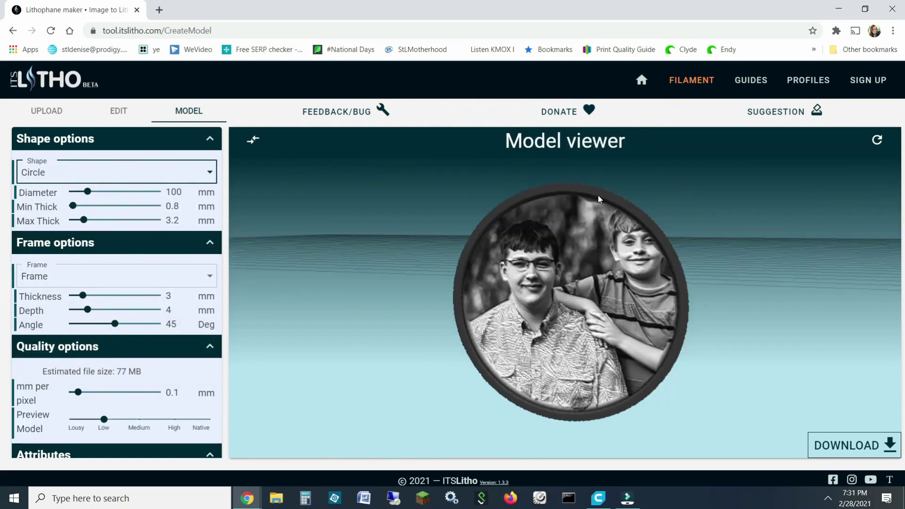
{"action": "left_click", "coordinate": [63, 175]}
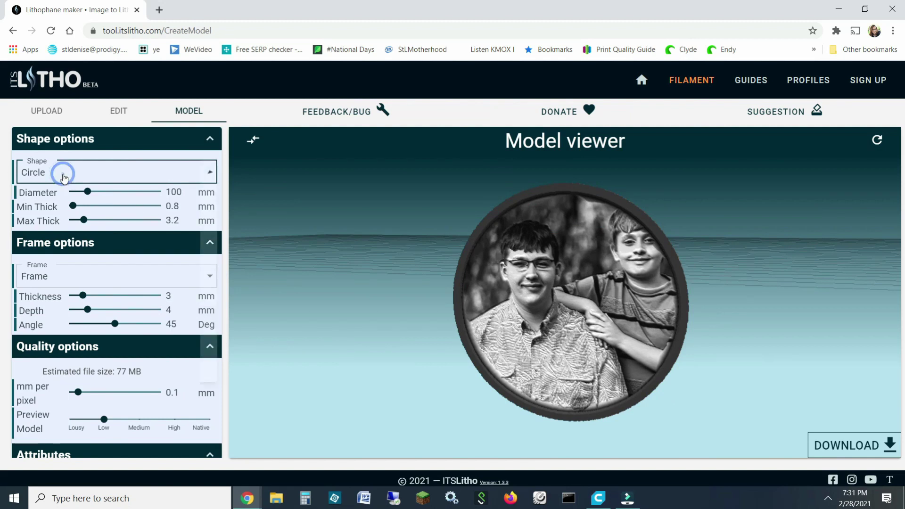
{"action": "left_click", "coordinate": [64, 179]}
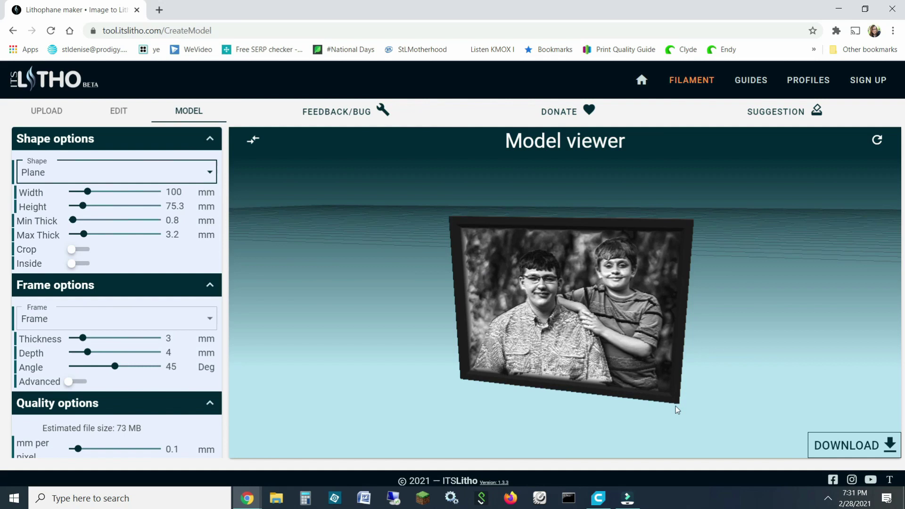
{"action": "left_click_drag", "start_coordinate": [675, 406], "coordinate": [556, 383]}
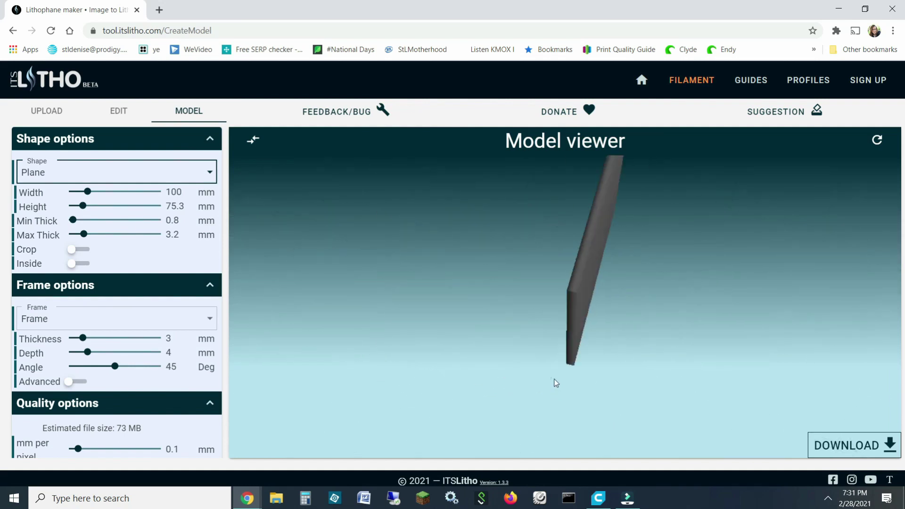
Change the lithophane's shape to Arc and inspect its curvature from the side and front
{"action": "left_click", "coordinate": [71, 171]}
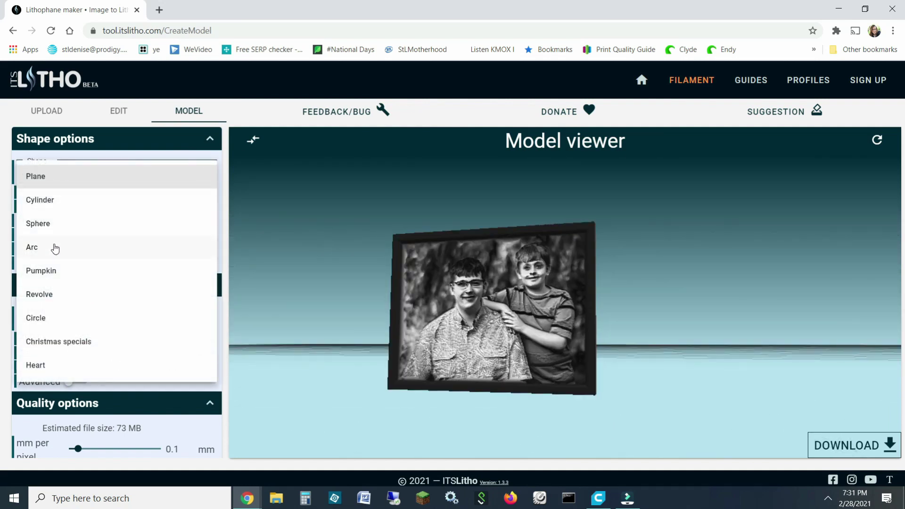
{"action": "left_click", "coordinate": [56, 248]}
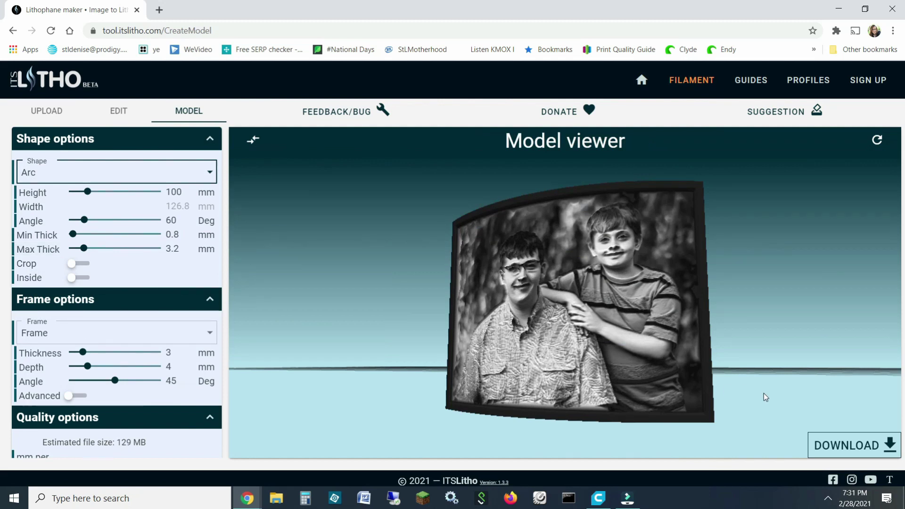
{"action": "left_click_drag", "start_coordinate": [763, 397], "coordinate": [632, 430]}
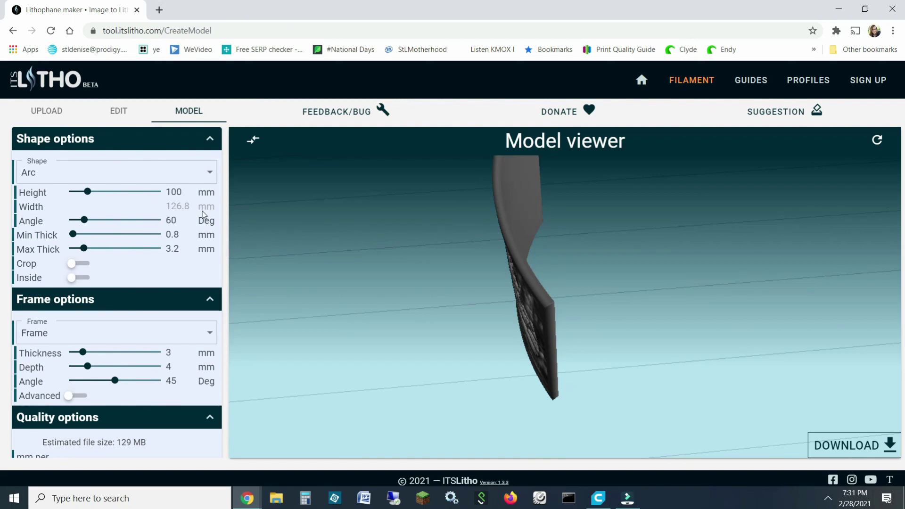
{"action": "mouse_move", "coordinate": [626, 339]}
{"action": "left_mouse_down"}
{"action": "mouse_move", "coordinate": [679, 301]}
{"action": "mouse_move", "coordinate": [556, 364]}
{"action": "mouse_move", "coordinate": [628, 343]}
{"action": "mouse_move", "coordinate": [630, 334]}
{"action": "left_mouse_up"}
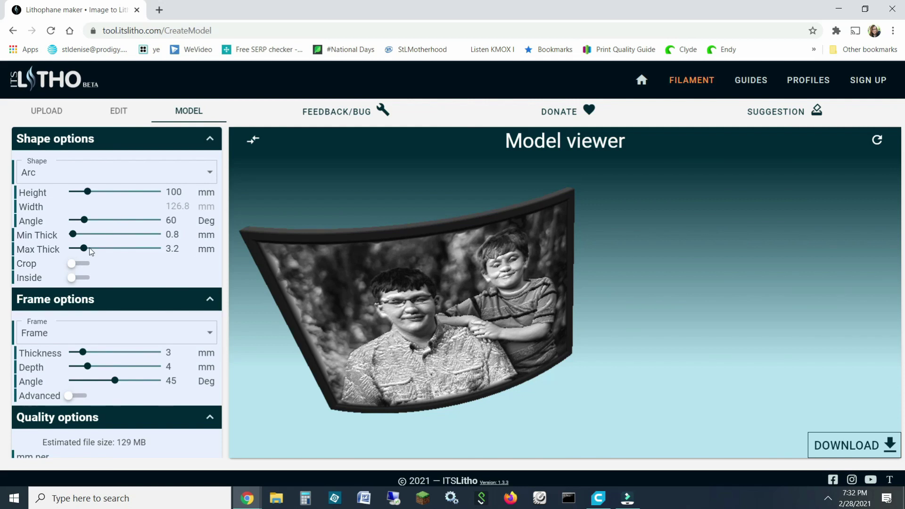
Set the arc's maximum thickness to 2.8 mm and its frame to None
{"action": "double_click", "coordinate": [167, 249]}
{"action": "type", "text": "2.8"}
{"action": "left_click", "coordinate": [176, 265]}
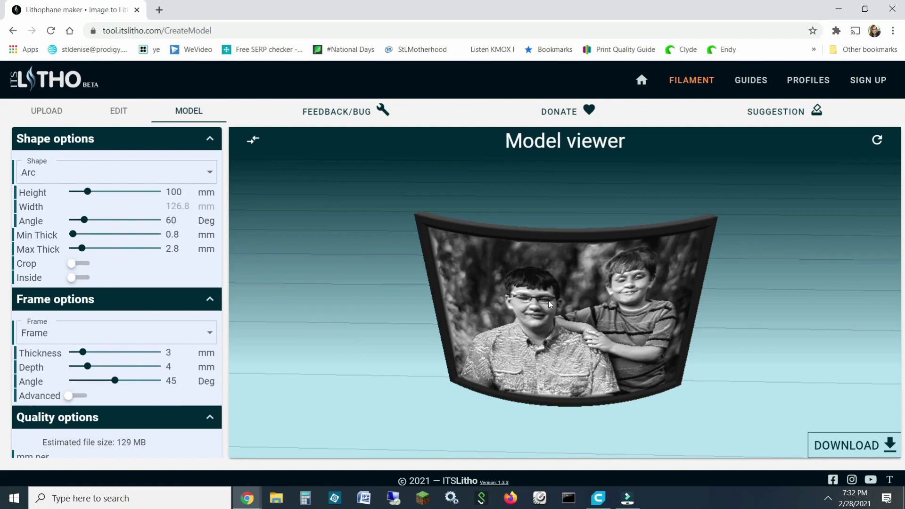
{"action": "left_click", "coordinate": [123, 334]}
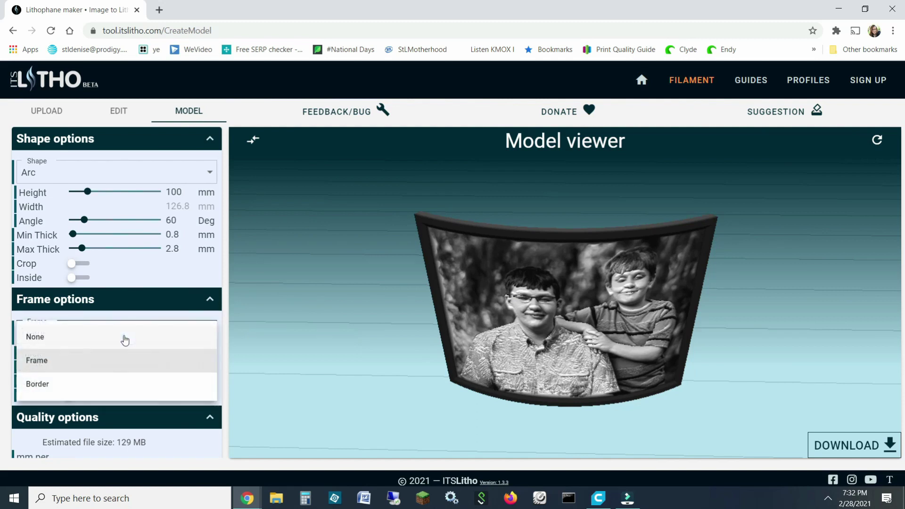
{"action": "left_click", "coordinate": [45, 338]}
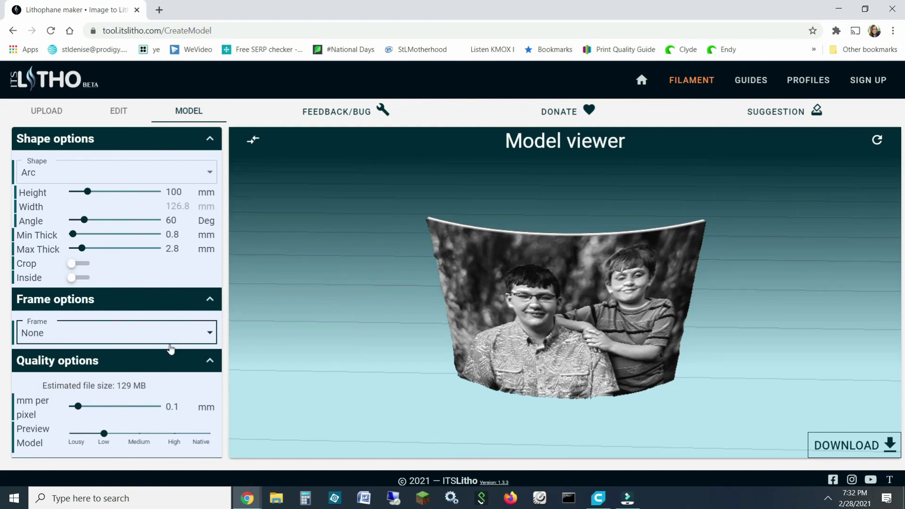
Try a coarser model resolution such as 0.2 mm per pixel and return it to 0.1 mm
{"action": "scroll", "coordinate": [173, 345], "scroll_direction": "down", "scroll_amount": 1}
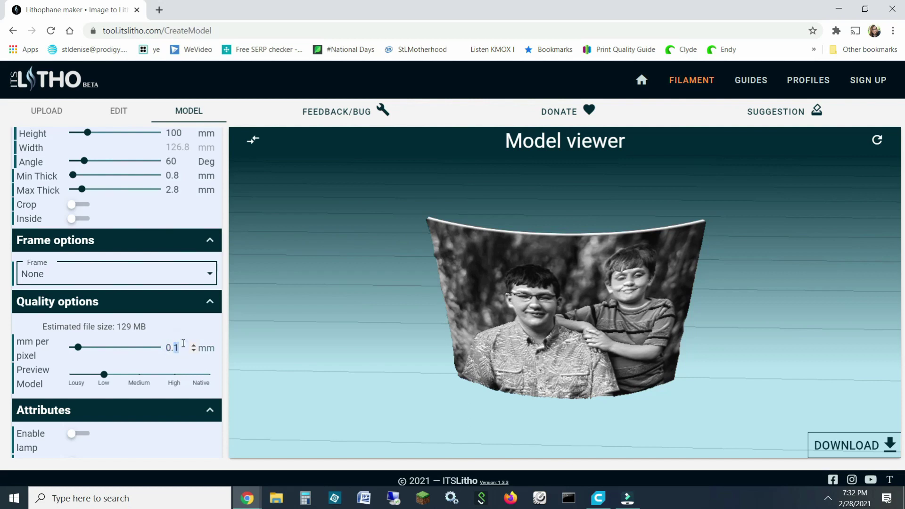
{"action": "double_click", "coordinate": [184, 344]}
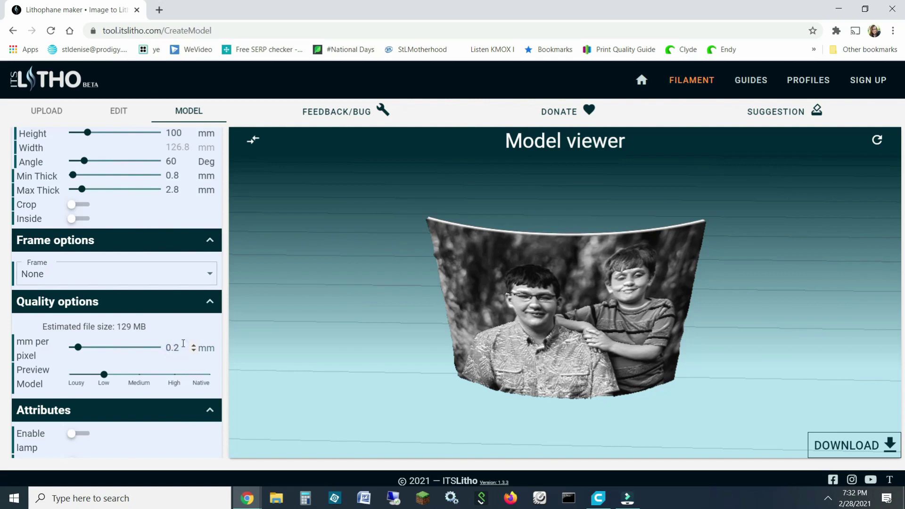
{"action": "key", "text": "Return"}
{"action": "key", "text": "BackSpace"}
{"action": "type", "text": "199"}
{"action": "scroll", "coordinate": [114, 354], "scroll_direction": "down", "scroll_amount": 1}
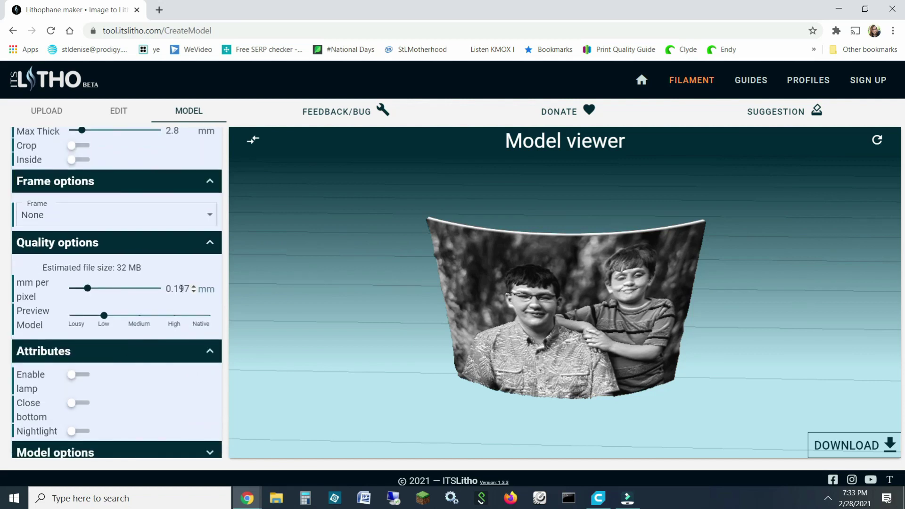
{"action": "left_click_drag", "start_coordinate": [181, 289], "coordinate": [204, 290]}
{"action": "key", "text": "BackSpace"}
{"action": "scroll", "coordinate": [160, 363], "scroll_direction": "down", "scroll_amount": 1}
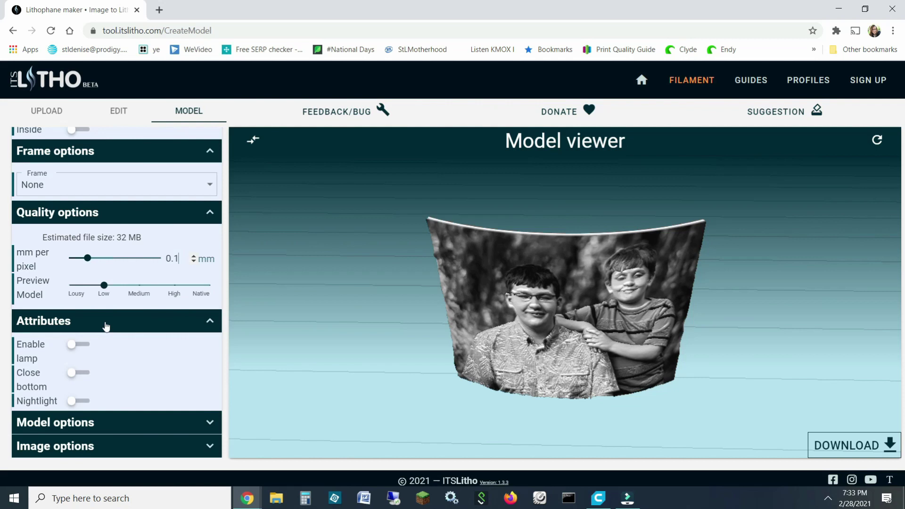
Try the lamp holder on the back of the arc, remove it, and try the nightlight base
{"action": "left_click", "coordinate": [72, 346]}
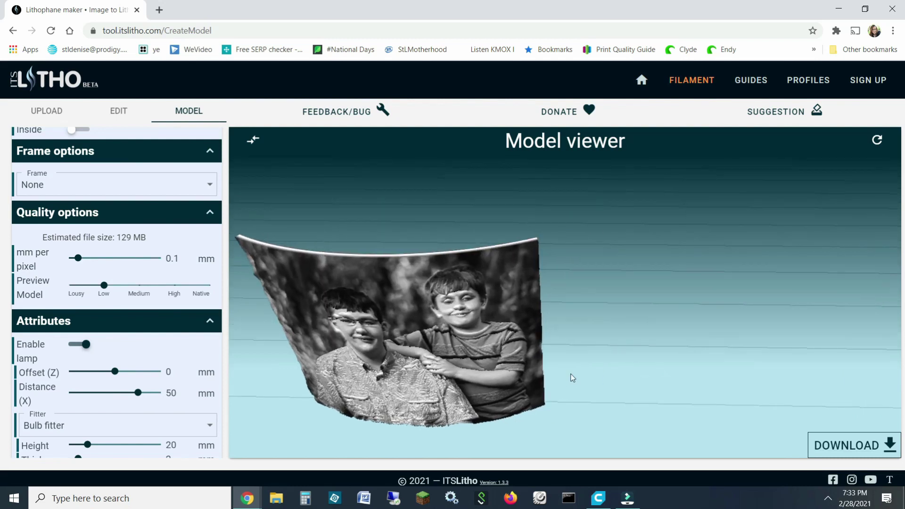
{"action": "left_click_drag", "start_coordinate": [637, 317], "coordinate": [510, 335]}
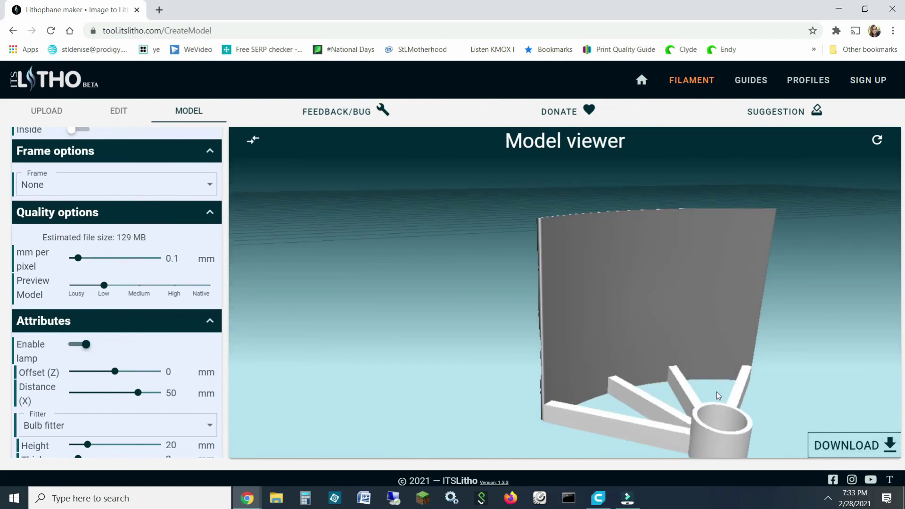
{"action": "left_click", "coordinate": [81, 348]}
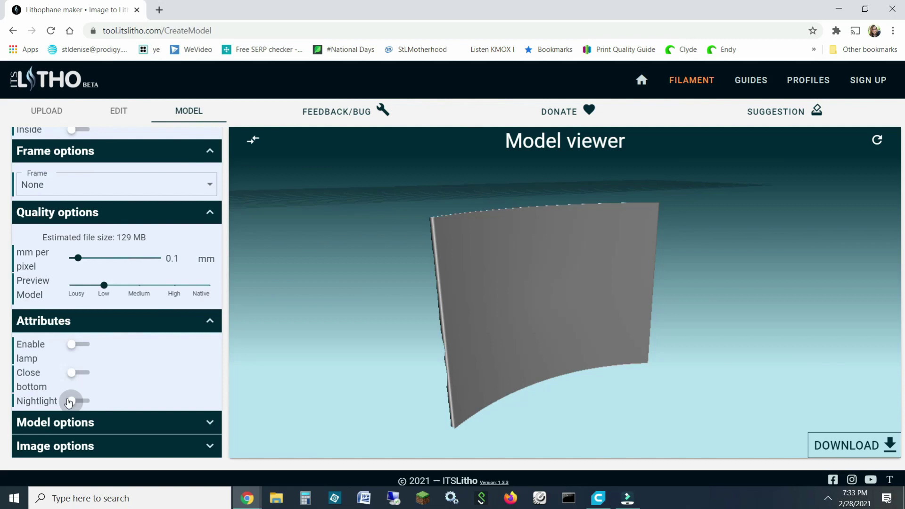
{"action": "left_click", "coordinate": [70, 401]}
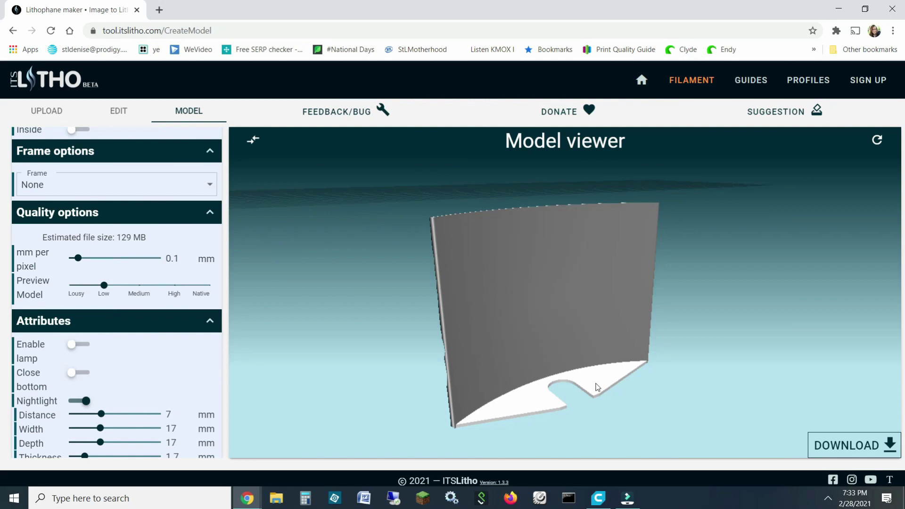
Enable the closed bottom on the arc in place of the nightlight base and inspect it from behind
{"action": "left_click", "coordinate": [73, 376]}
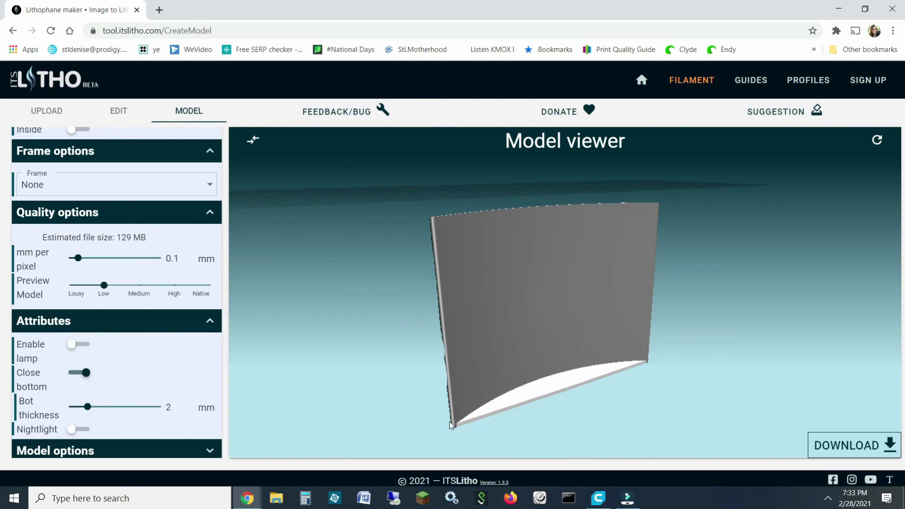
{"action": "left_click_drag", "start_coordinate": [450, 422], "coordinate": [555, 432]}
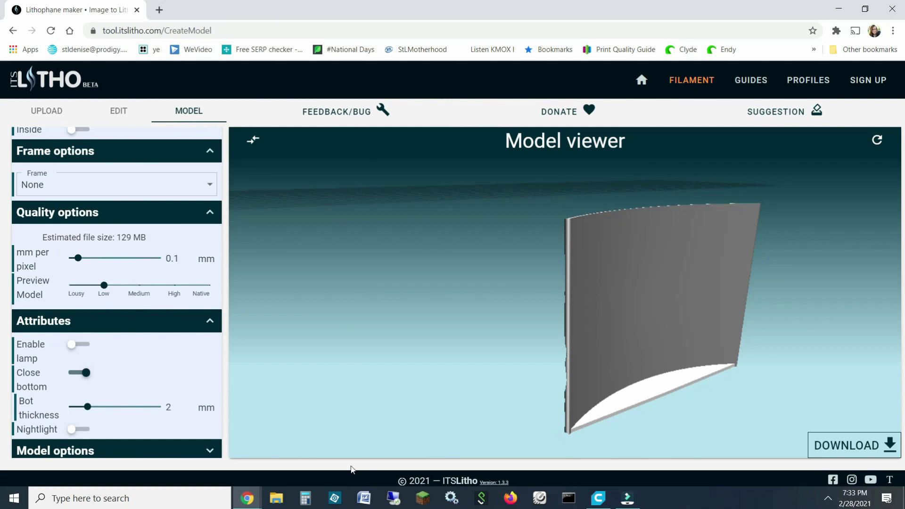
Expand the model options and image options to review the lighting, colour, Cura fix and Positive settings
{"action": "scroll", "coordinate": [184, 368], "scroll_direction": "down", "scroll_amount": 1}
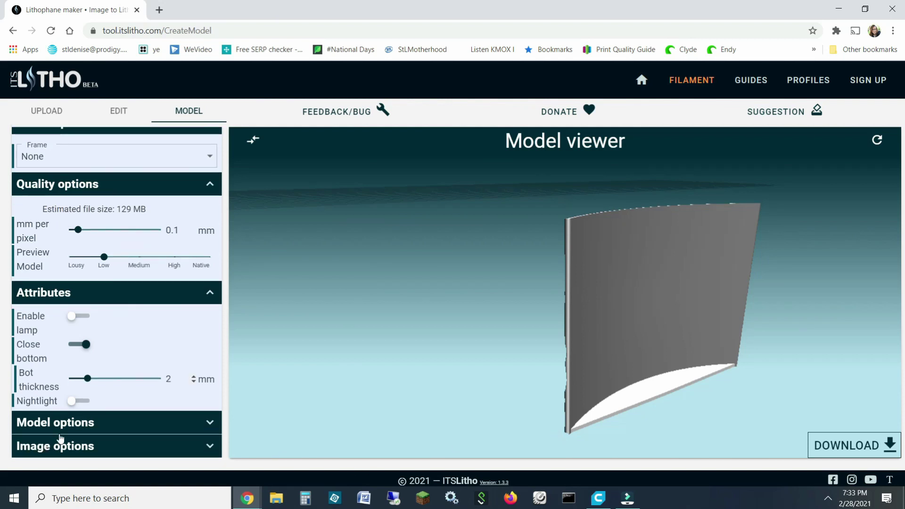
{"action": "left_click", "coordinate": [151, 427]}
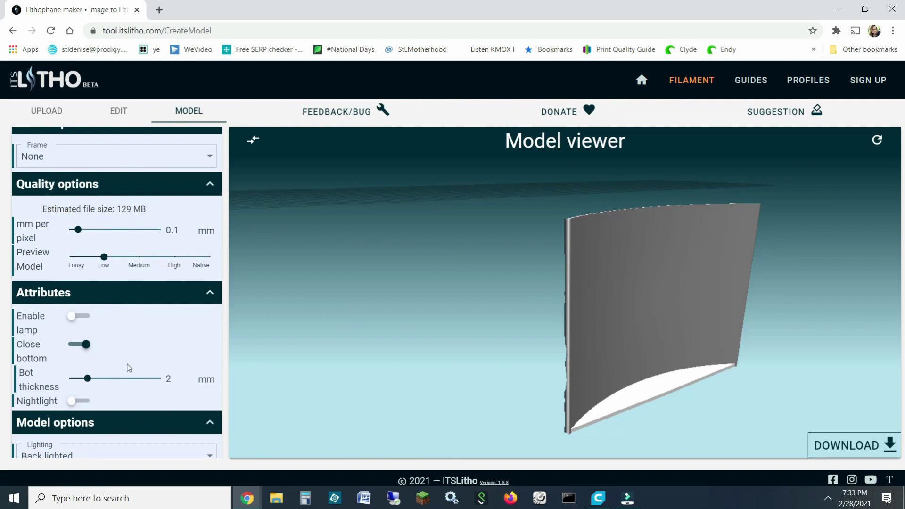
{"action": "scroll", "coordinate": [128, 367], "scroll_direction": "down", "scroll_amount": 3}
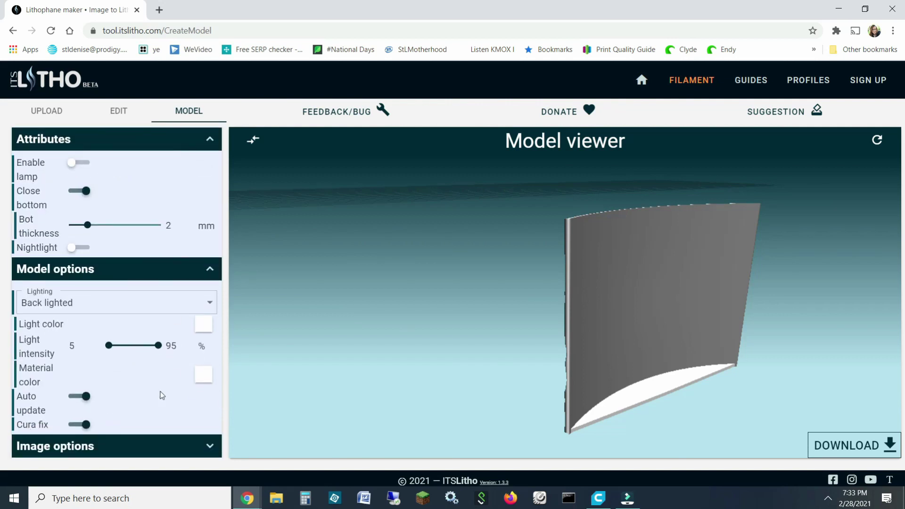
{"action": "left_click", "coordinate": [151, 445]}
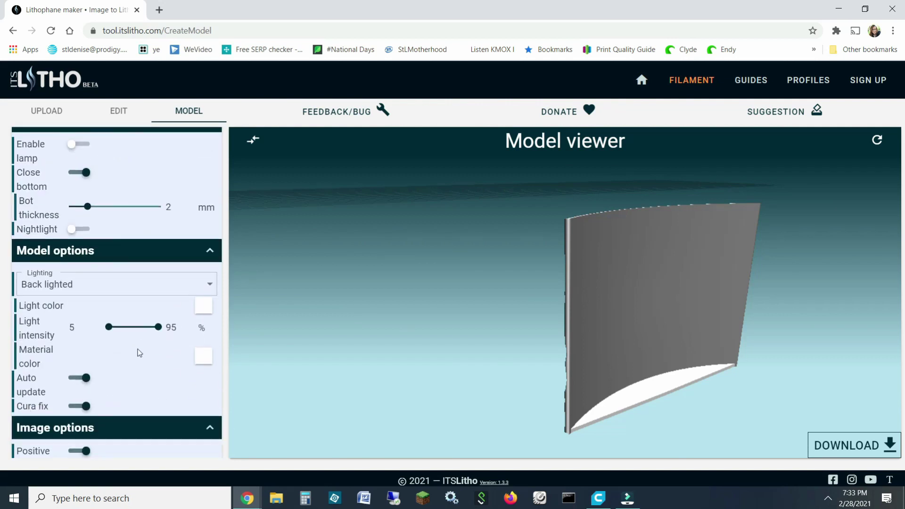
Generate the arc lithophane and download both the lithophane alone and the combined lithophane with attribute
{"action": "scroll", "coordinate": [139, 353], "scroll_direction": "down", "scroll_amount": 2}
{"action": "scroll", "coordinate": [140, 353], "scroll_direction": "down", "scroll_amount": 1}
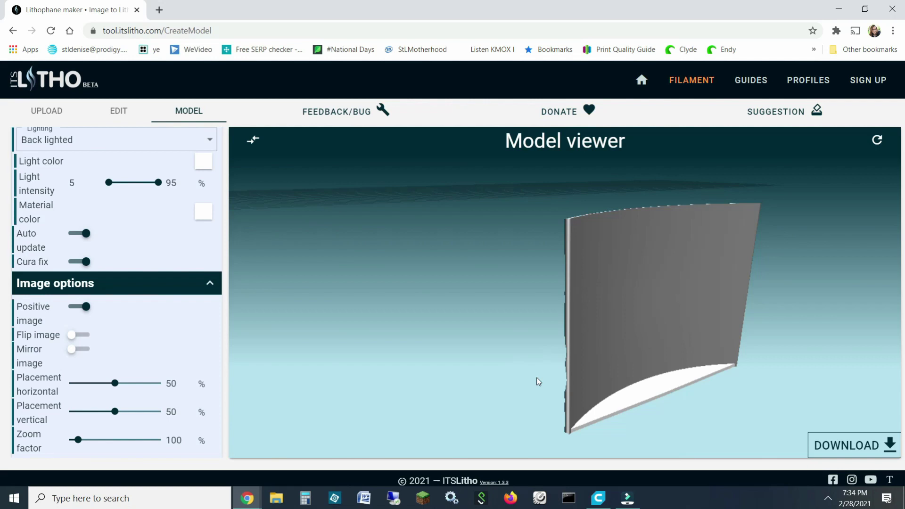
{"action": "left_click_drag", "start_coordinate": [537, 380], "coordinate": [493, 343]}
{"action": "left_click", "coordinate": [829, 440]}
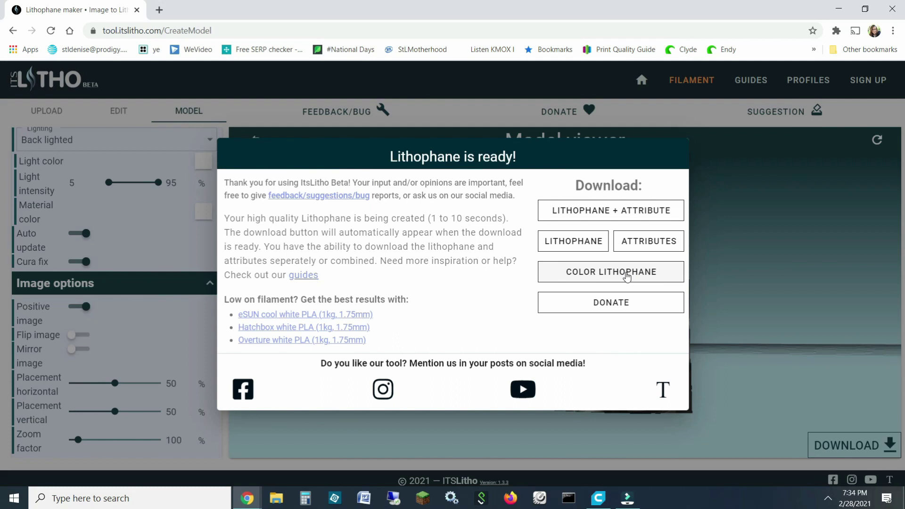
{"action": "left_click", "coordinate": [581, 248]}
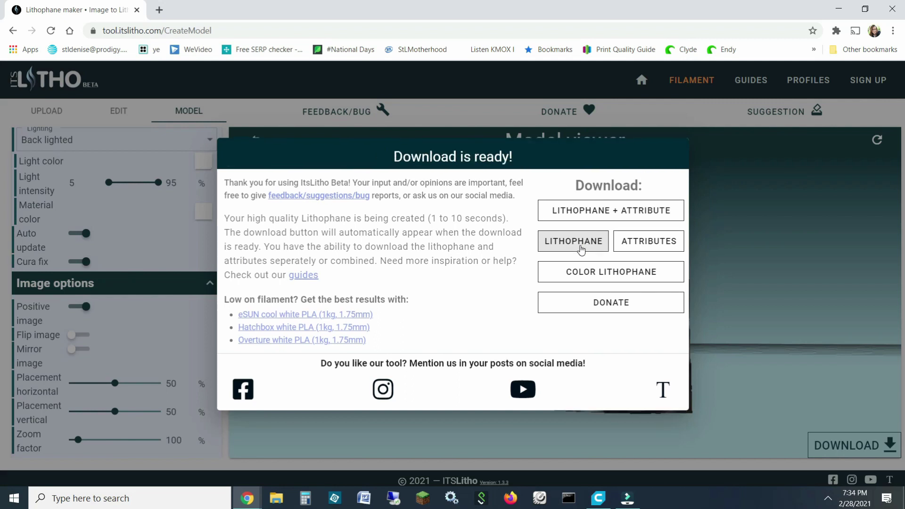
{"action": "left_click", "coordinate": [582, 211]}
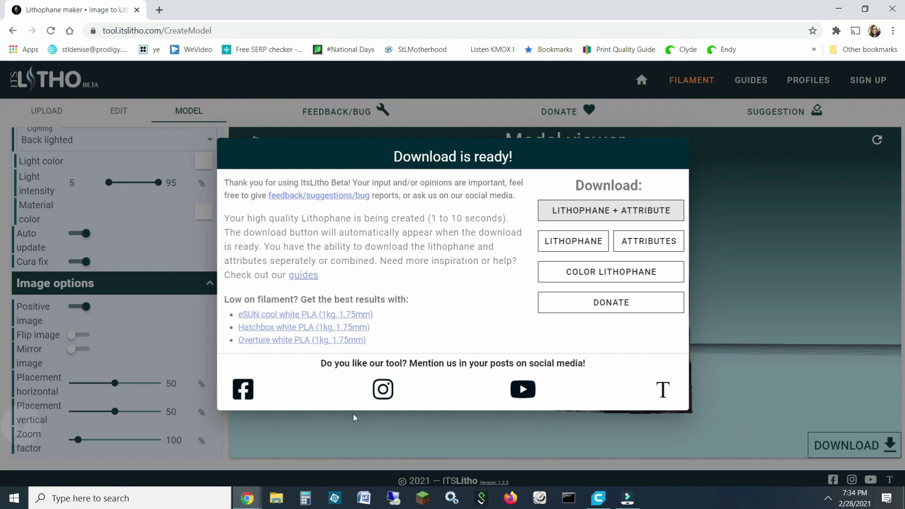
Download the color lithophane image, open it for inspection and close the viewer
{"action": "left_click", "coordinate": [606, 269]}
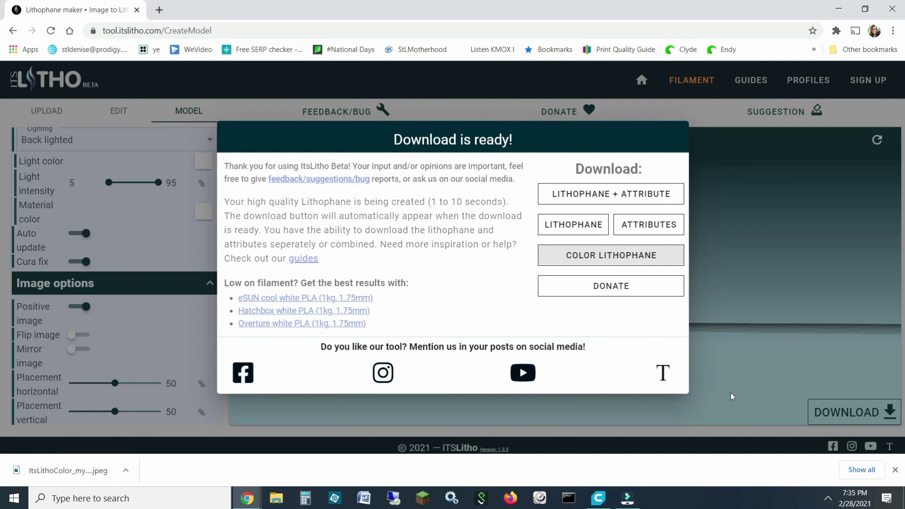
{"action": "left_click", "coordinate": [56, 470]}
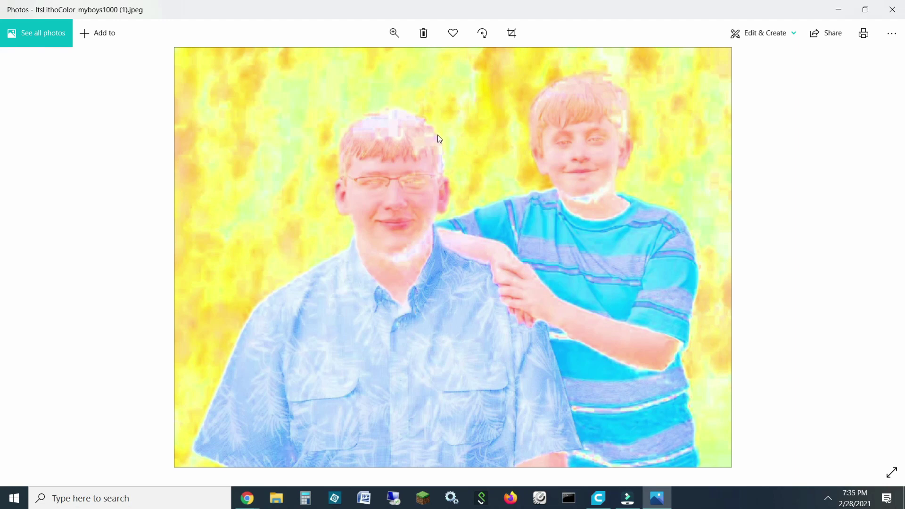
{"action": "left_click", "coordinate": [892, 10]}
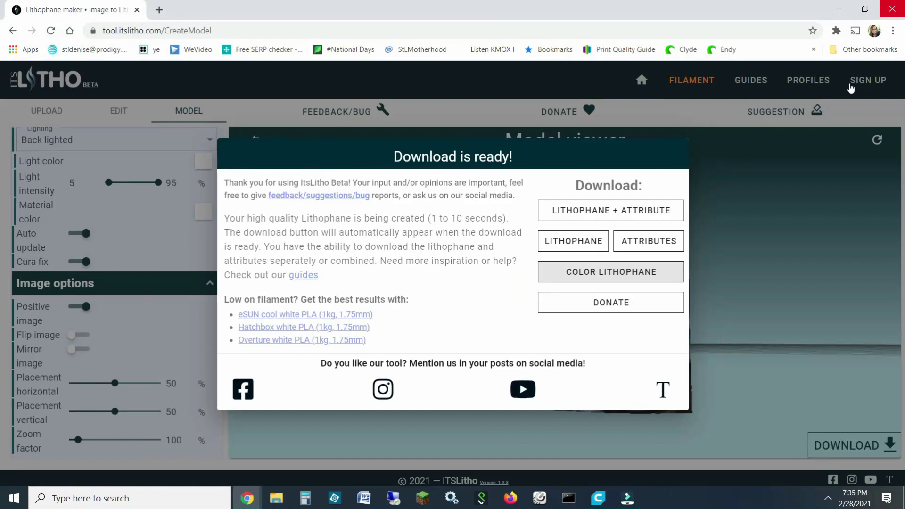
Switch to Ultimaker Cura and go to its Prepare stage
{"action": "left_click", "coordinate": [599, 499]}
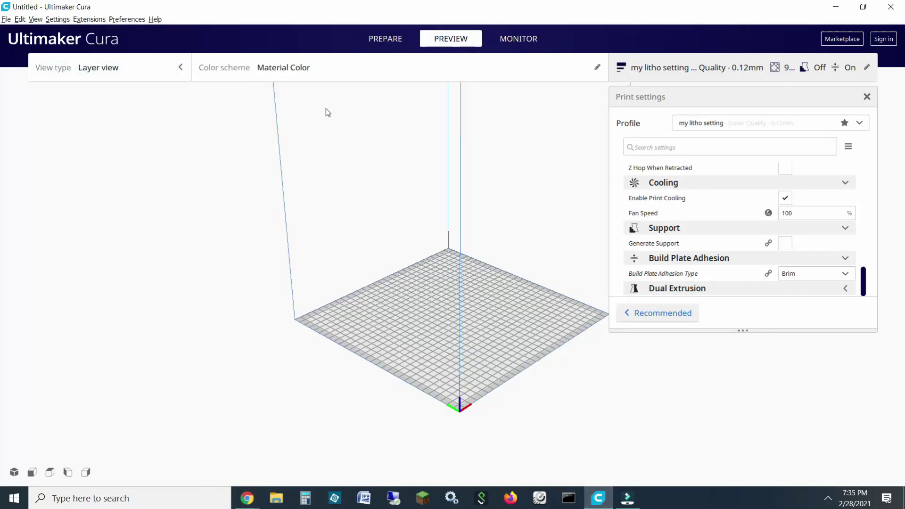
{"action": "left_click", "coordinate": [383, 39]}
{"action": "left_click", "coordinate": [42, 67]}
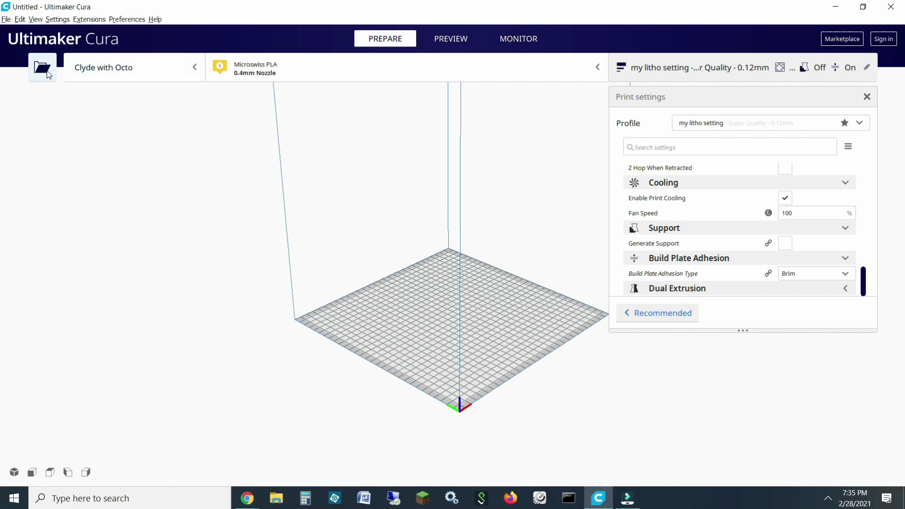
{"action": "left_click", "coordinate": [153, 114]}
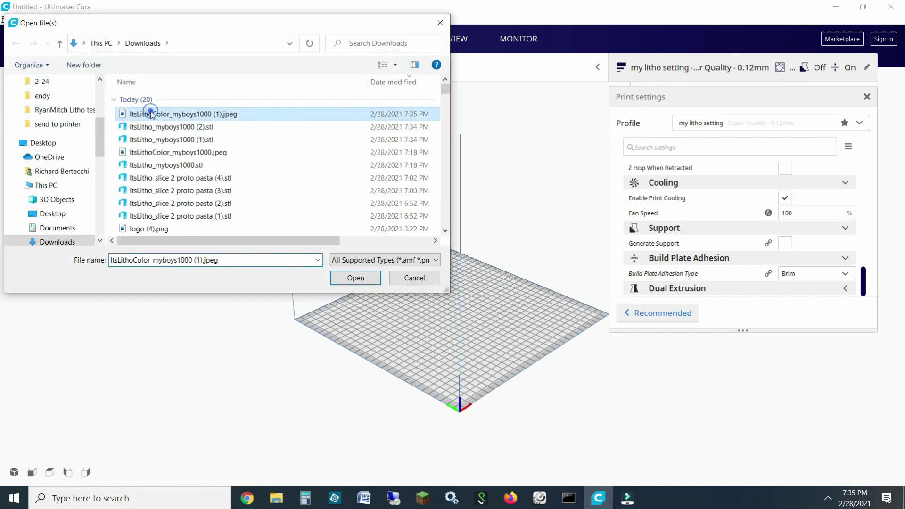
{"action": "left_click", "coordinate": [363, 277]}
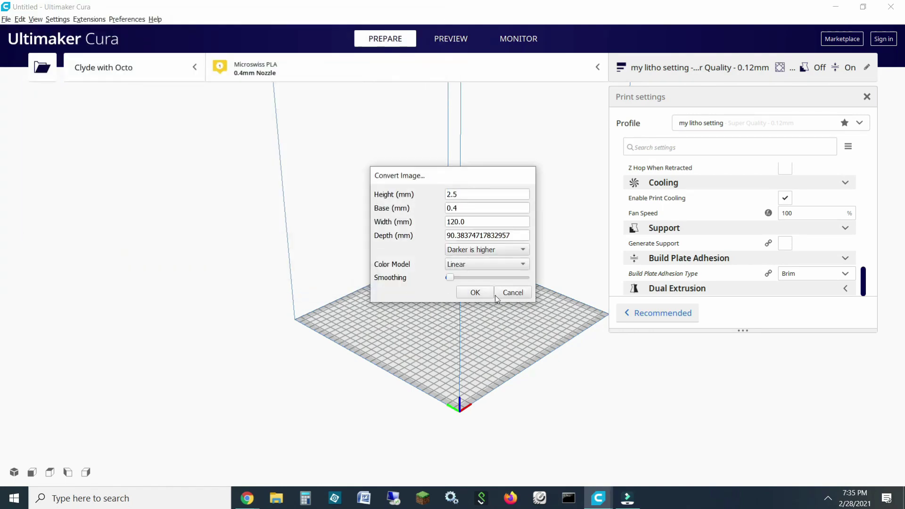
{"action": "left_click", "coordinate": [510, 292]}
Load ItsLitho_myboys1000 (2).stl from Downloads onto the build plate
{"action": "left_click", "coordinate": [42, 68]}
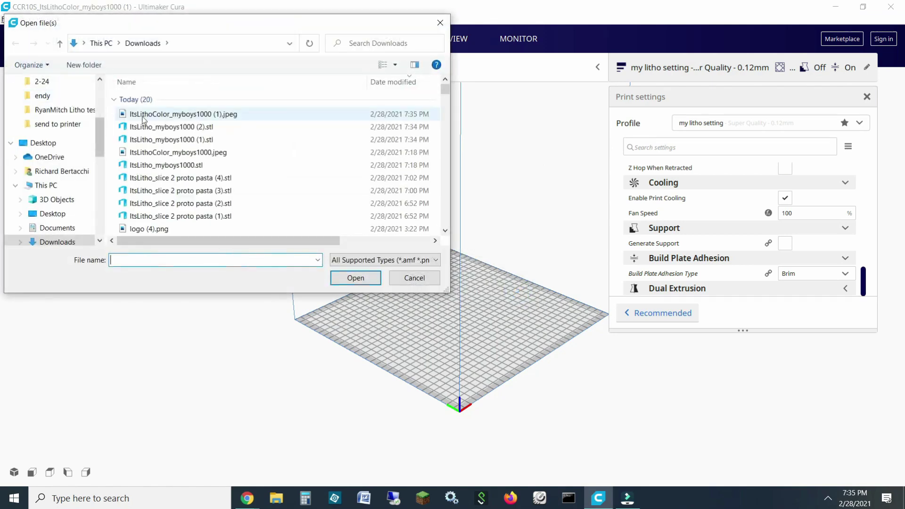
{"action": "left_click", "coordinate": [156, 127]}
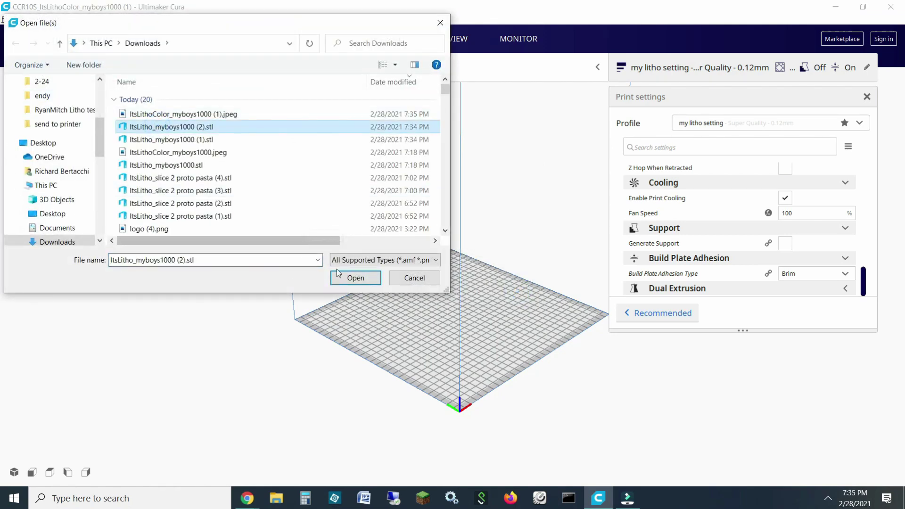
{"action": "left_click", "coordinate": [355, 278]}
{"action": "right_click_drag", "start_coordinate": [520, 326], "coordinate": [463, 362]}
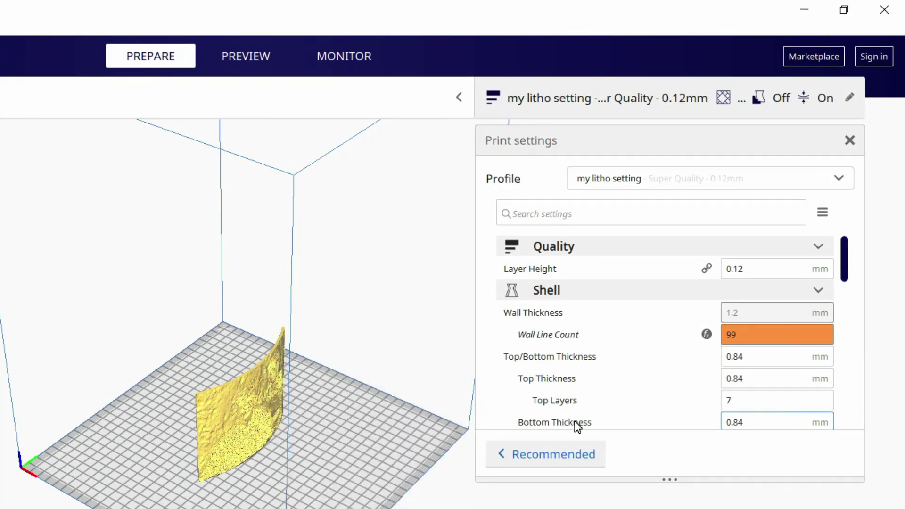
Review the shell settings of the litho profile and keep the infill density at 0%
{"action": "scroll", "coordinate": [707, 372], "scroll_direction": "down", "scroll_amount": 4}
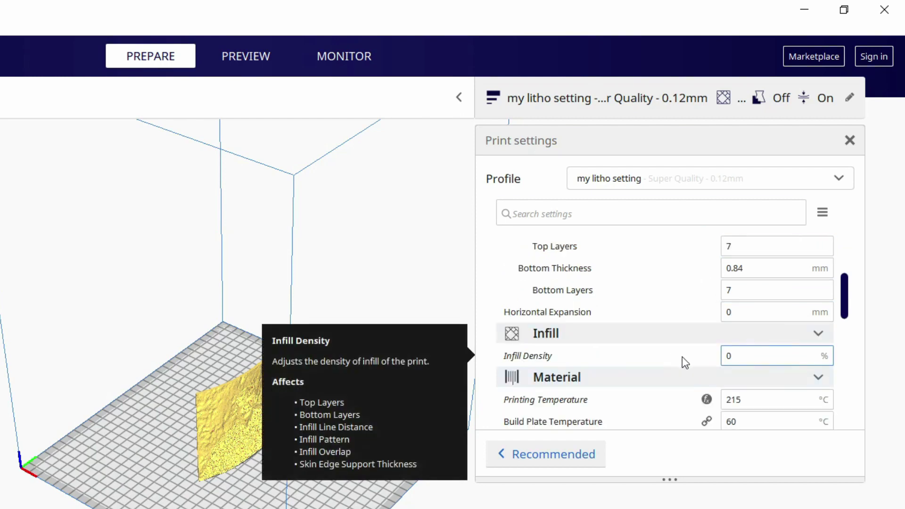
{"action": "scroll", "coordinate": [663, 356], "scroll_direction": "down", "scroll_amount": 2}
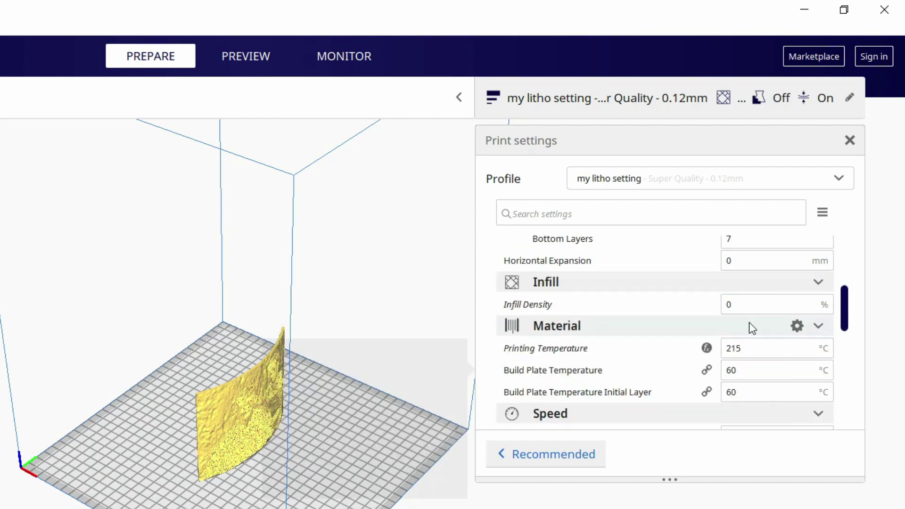
{"action": "double_click", "coordinate": [754, 306]}
{"action": "key", "text": "Return"}
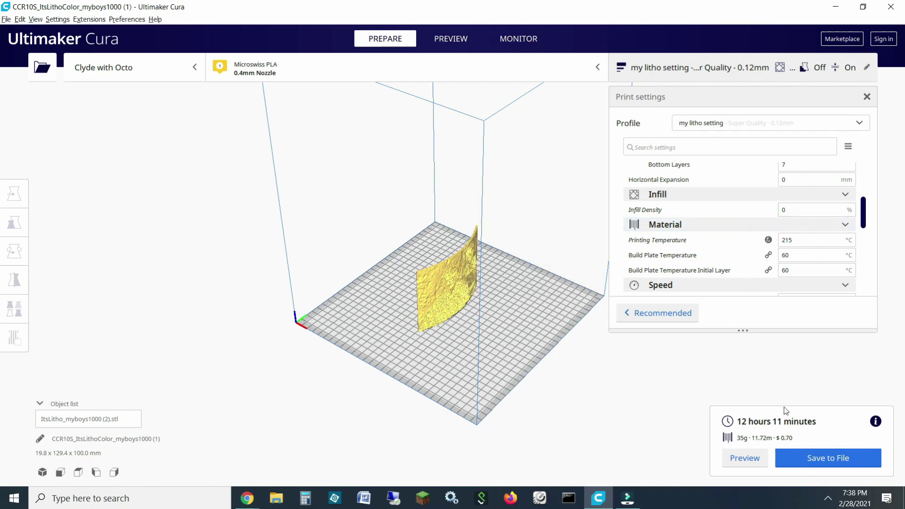
Review the profile's temperature, speed, retraction, cooling, support and build plate adhesion settings
{"action": "key", "text": "Left"}
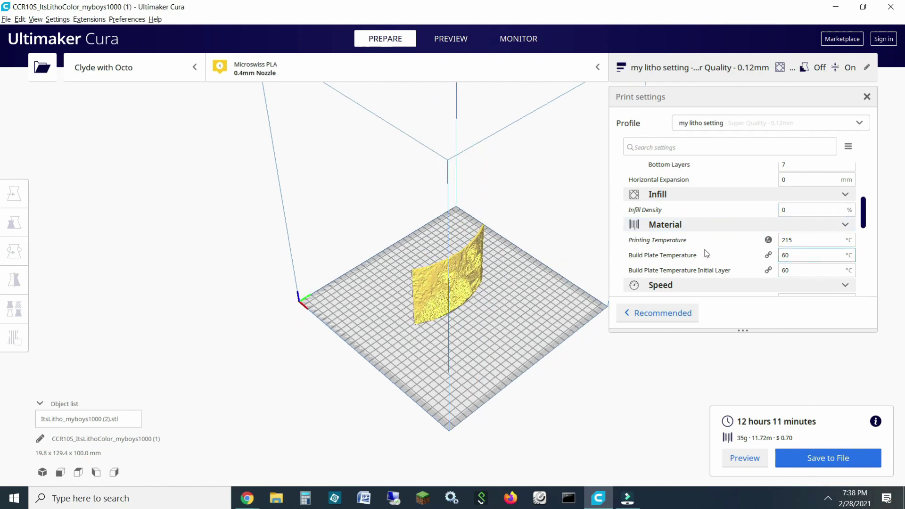
{"action": "scroll", "coordinate": [706, 254], "scroll_direction": "down", "scroll_amount": 1}
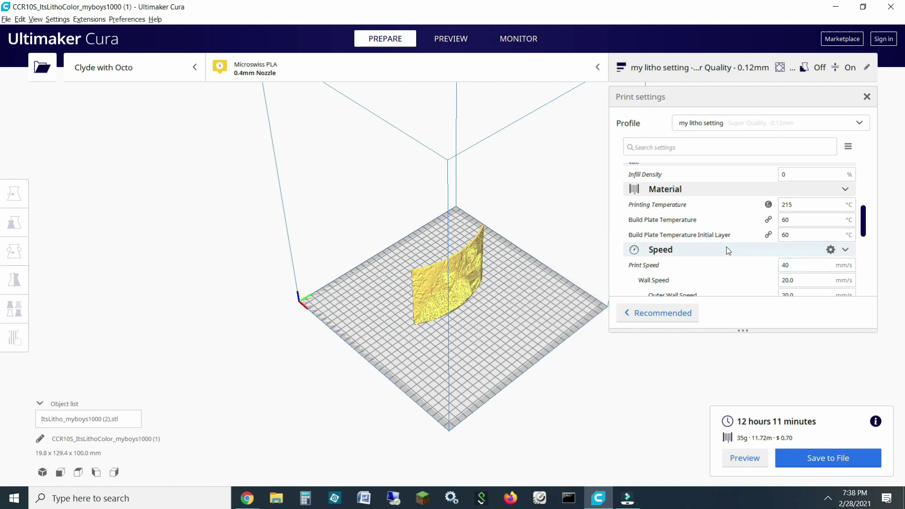
{"action": "scroll", "coordinate": [729, 251], "scroll_direction": "down", "scroll_amount": 1}
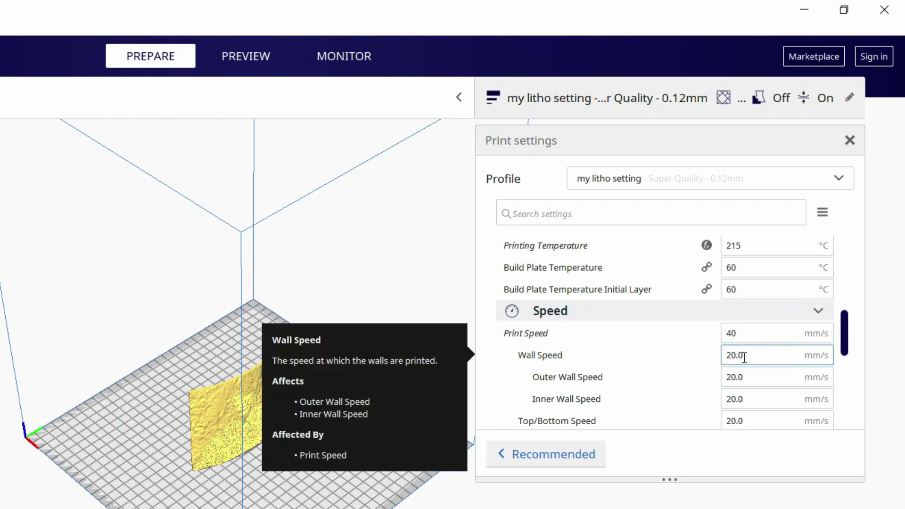
{"action": "scroll", "coordinate": [736, 374], "scroll_direction": "down", "scroll_amount": 2}
{"action": "scroll", "coordinate": [758, 377], "scroll_direction": "down", "scroll_amount": 2}
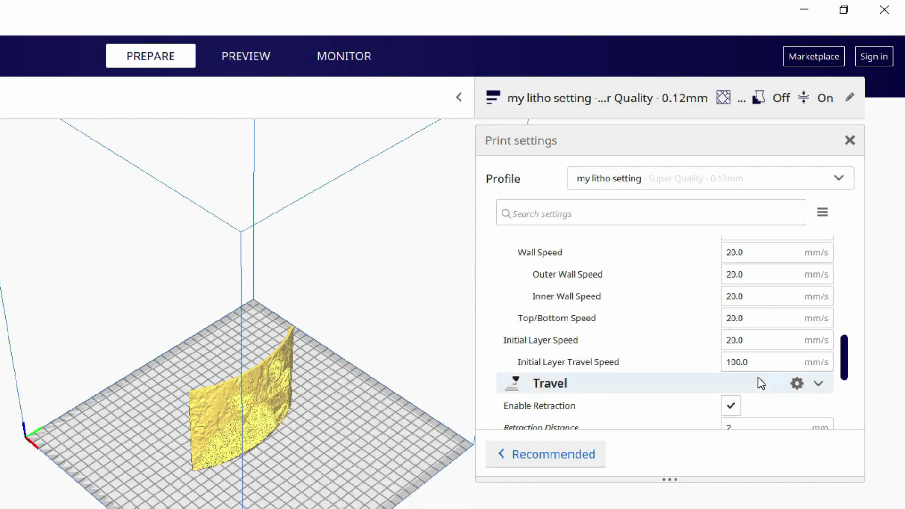
{"action": "scroll", "coordinate": [661, 378], "scroll_direction": "down", "scroll_amount": 6}
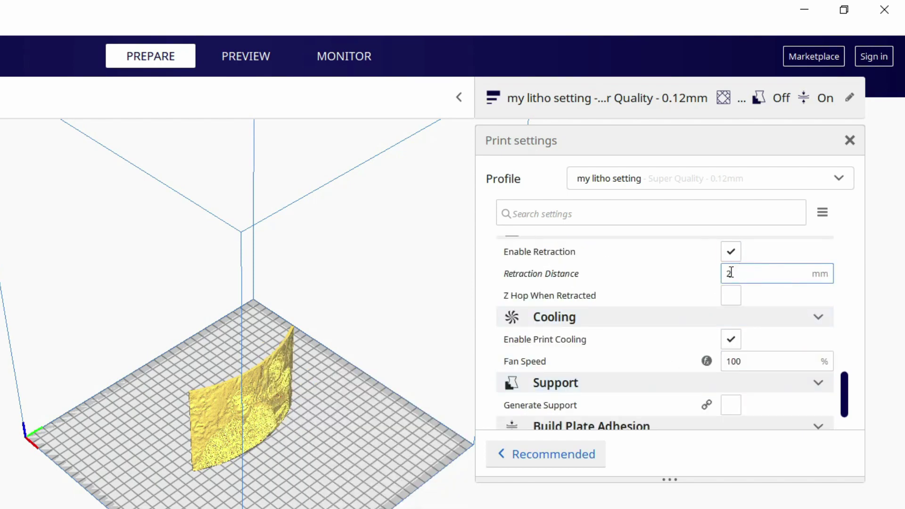
{"action": "scroll", "coordinate": [682, 352], "scroll_direction": "down", "scroll_amount": 2}
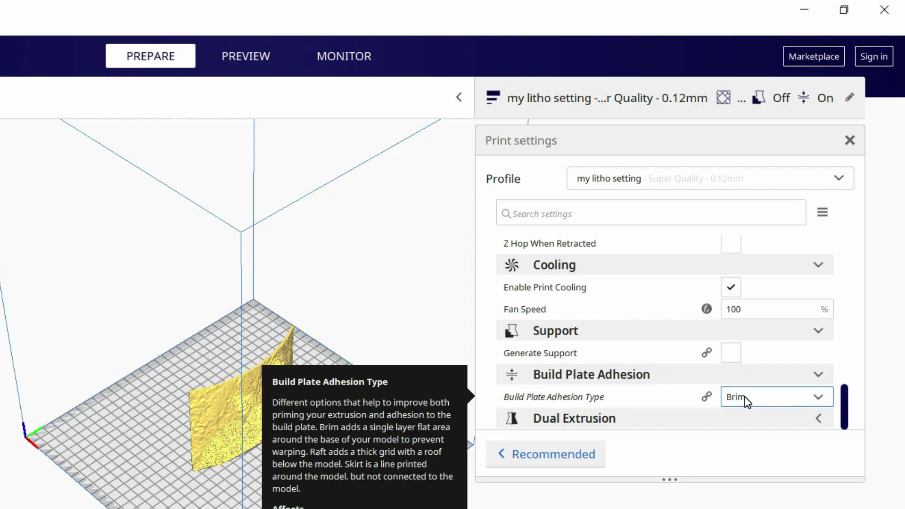
Show the lithophane in the layer preview
{"action": "left_click", "coordinate": [240, 53]}
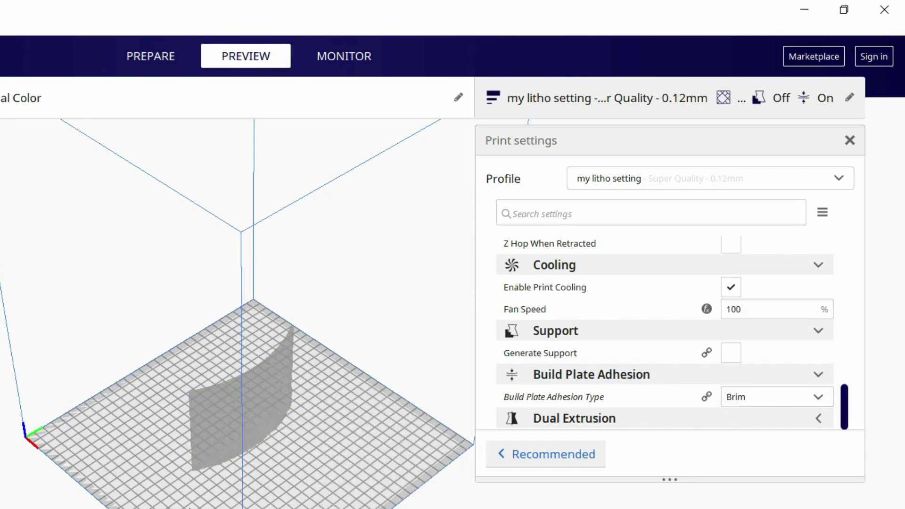